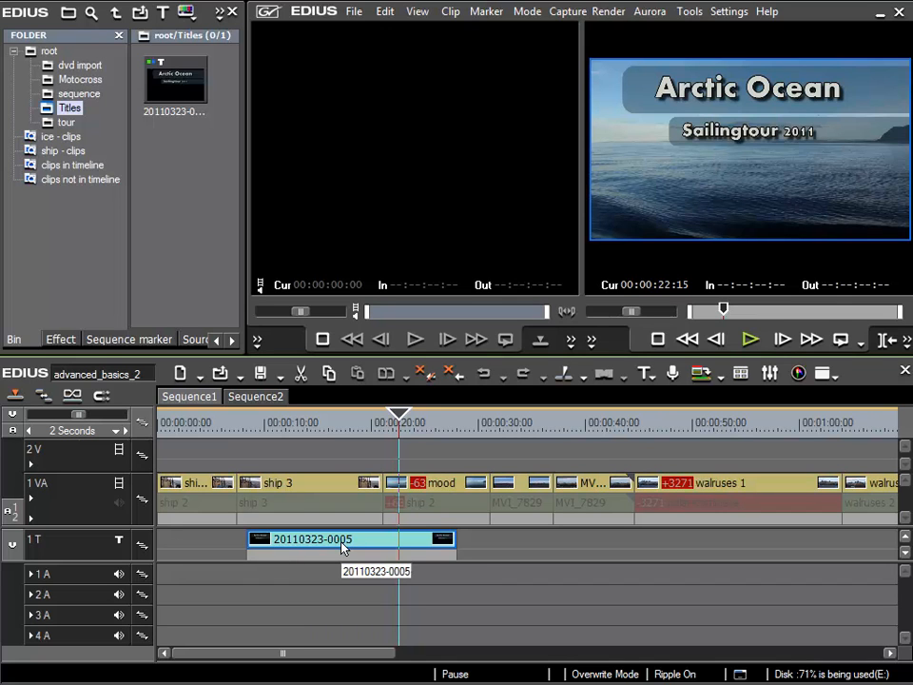
Delete the title clip from the 1T track and create a new QuickTitler clip in the Titles bin
key("Delete")
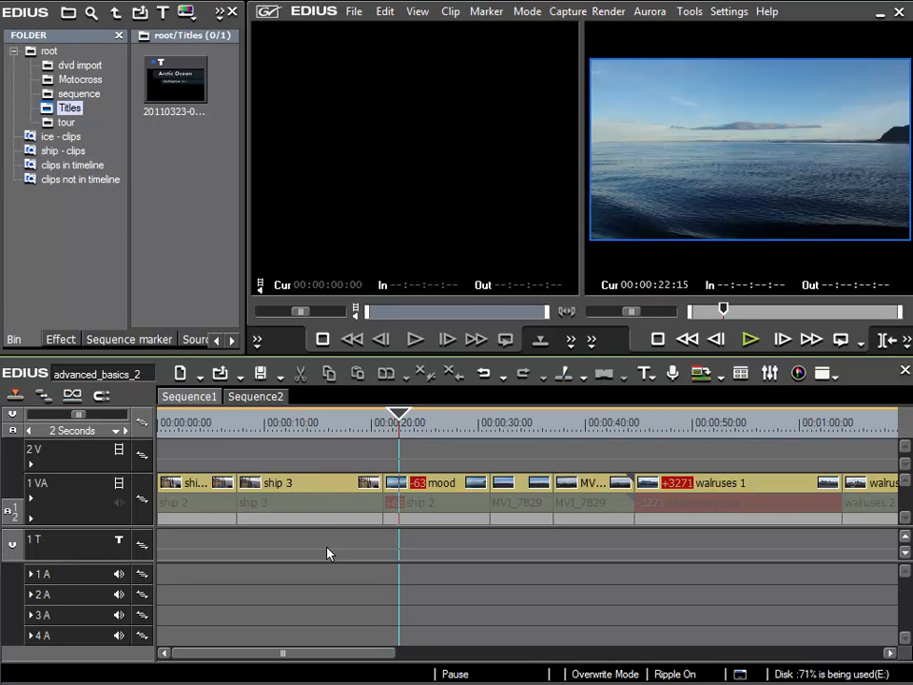
right_click(155, 181)
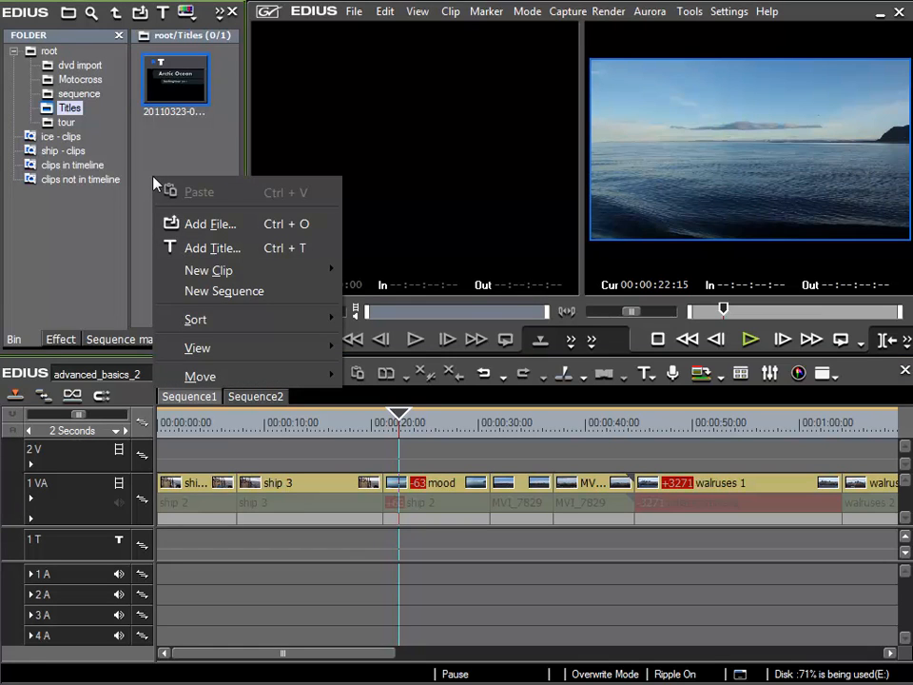
mouse_move(224, 277)
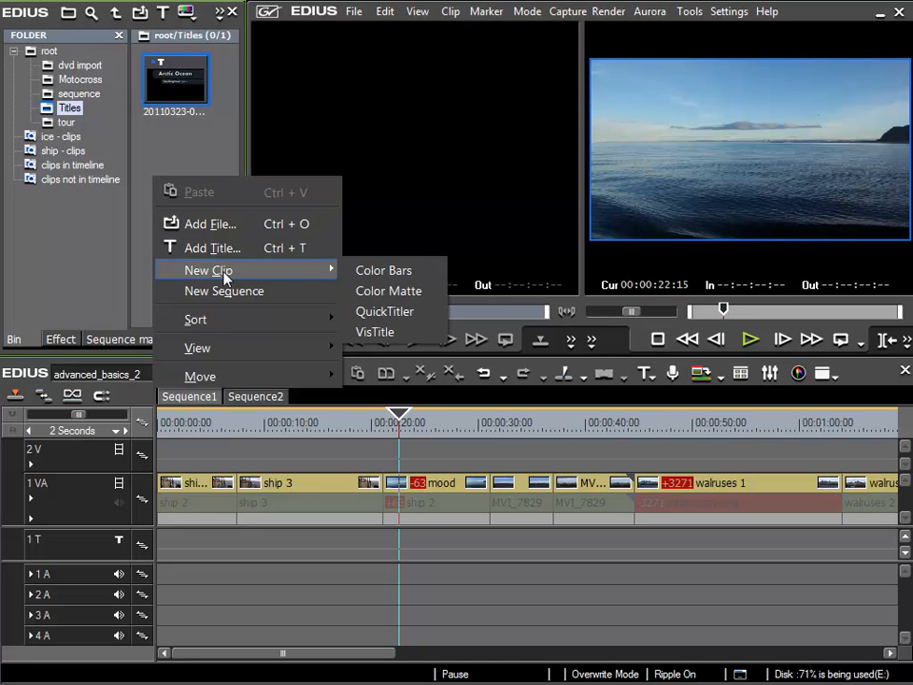
left_click(397, 317)
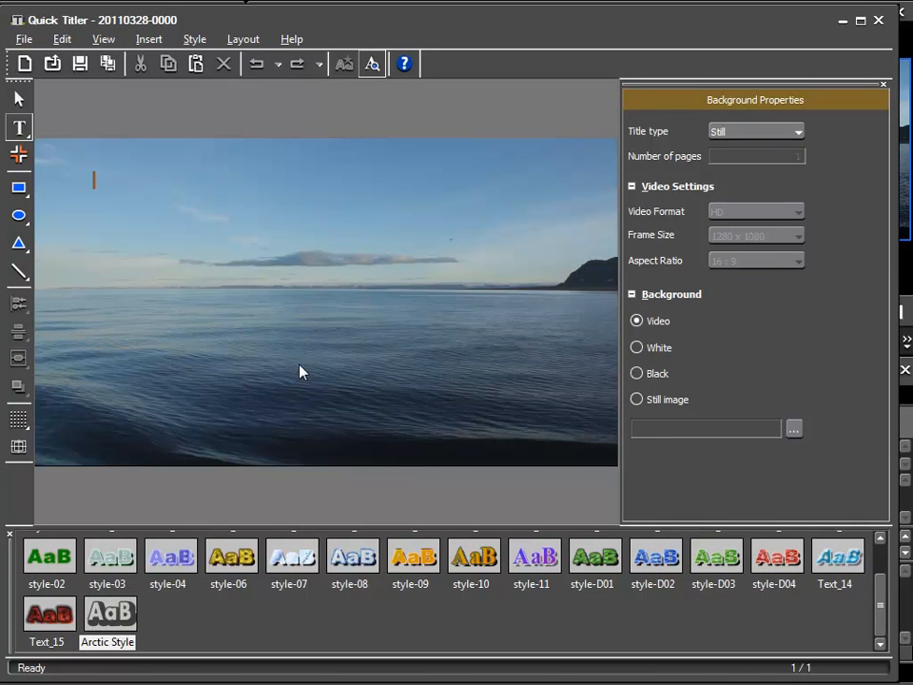
Deselect the text entry and set the title type to Roll(from bottom)
left_click(20, 101)
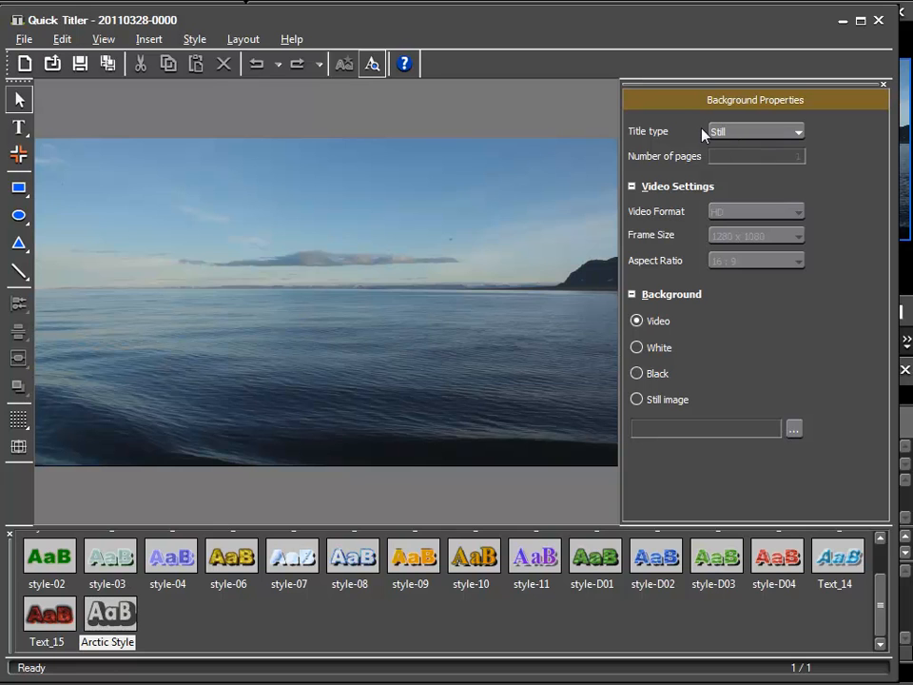
left_click(799, 131)
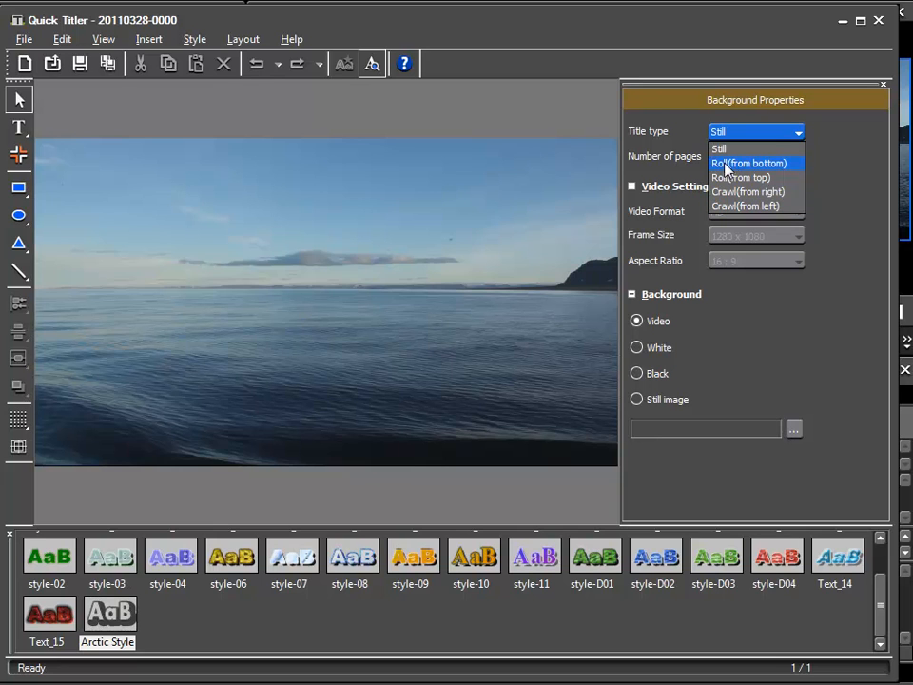
left_click(726, 164)
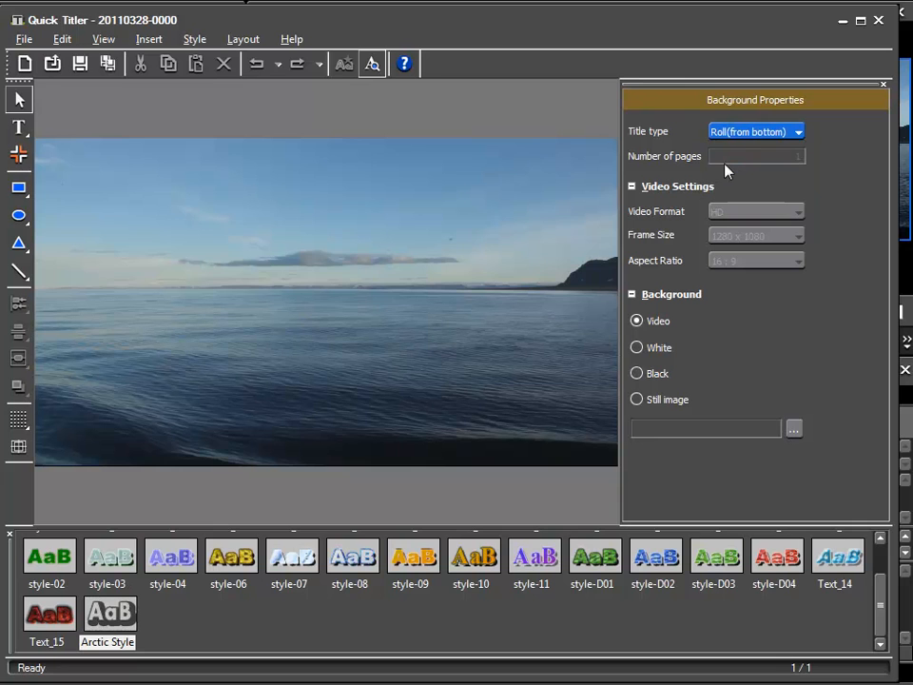
Add a horizontal text object in the upper part of the frame reading "Arctic" and "Ocean" on two lines
left_click(19, 131)
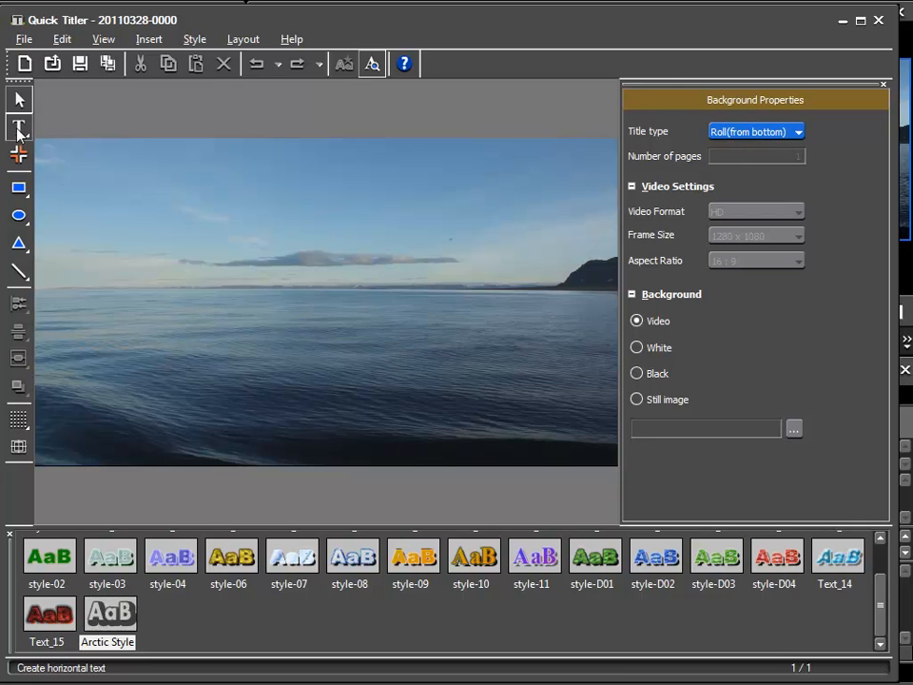
left_click(18, 131)
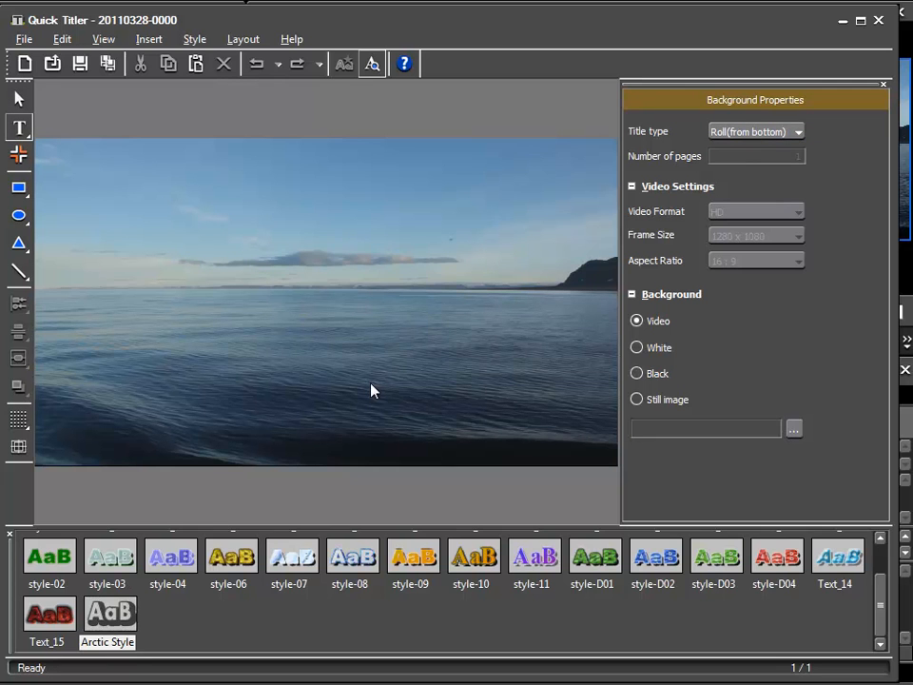
type("Ar")
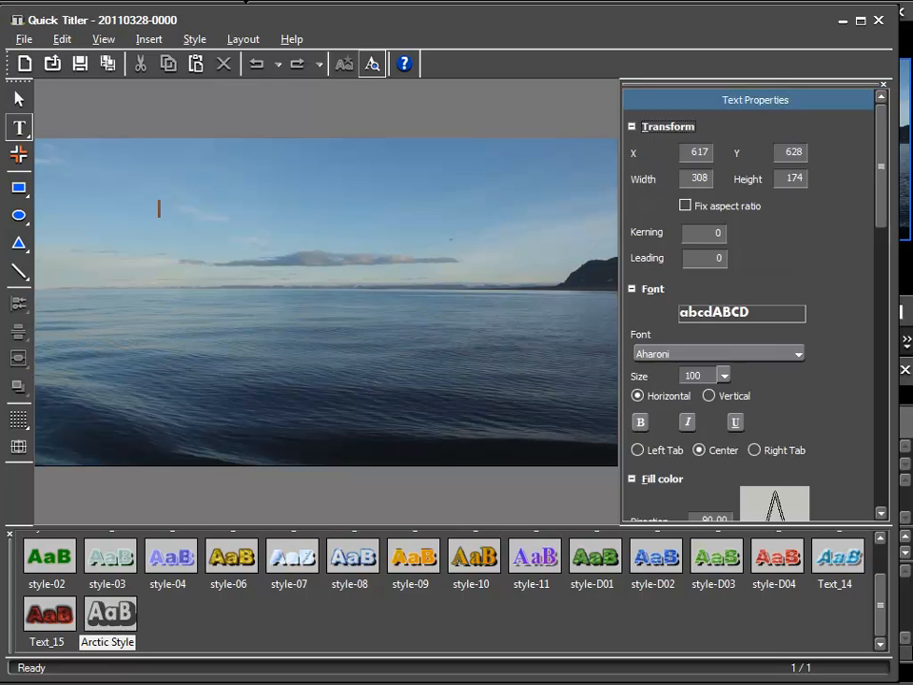
type("ctic")
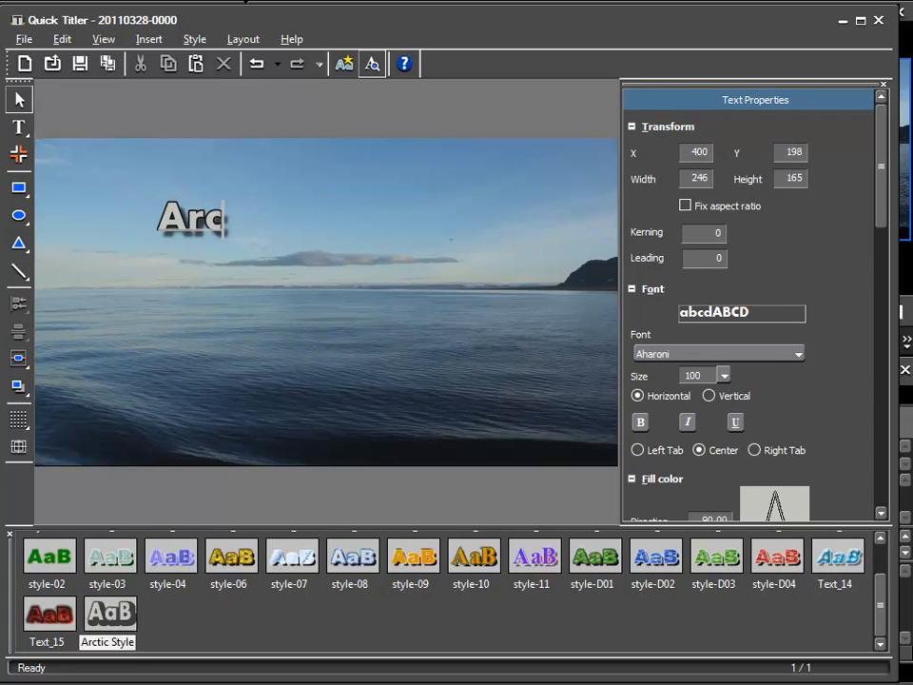
key("Escape")
left_click(372, 390)
type("Ocean")
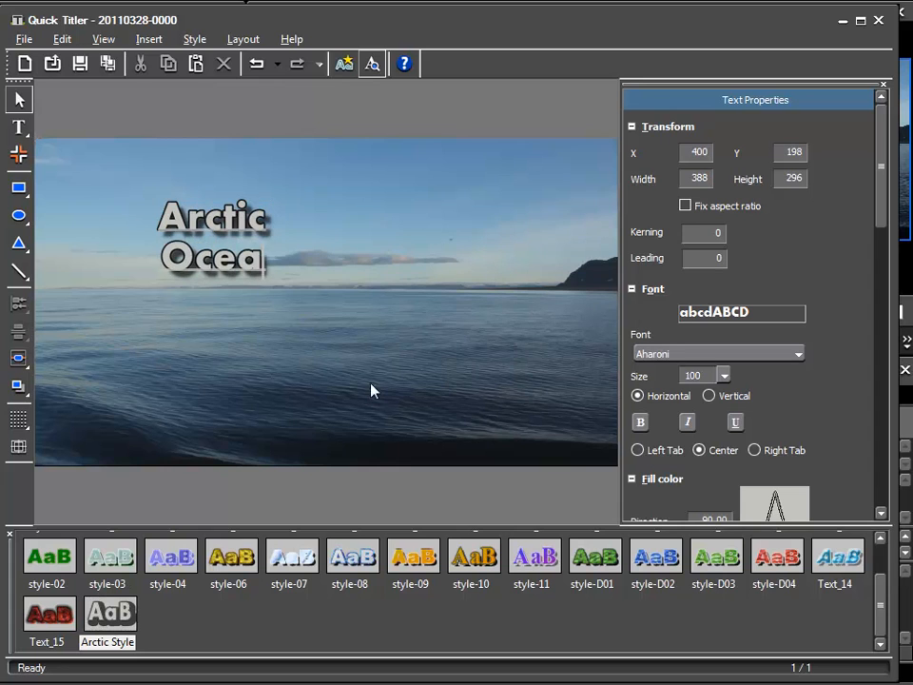
Leave a blank line and add "Sailingtour" and "2011" on separate lines of the same text object
key("Return")
key("Return")
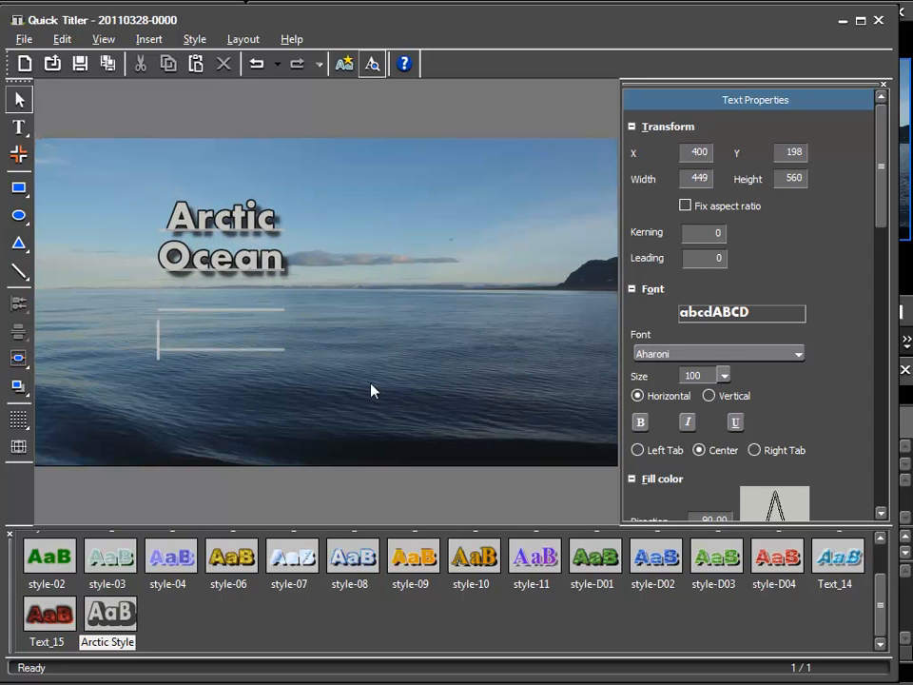
type("Sailin")
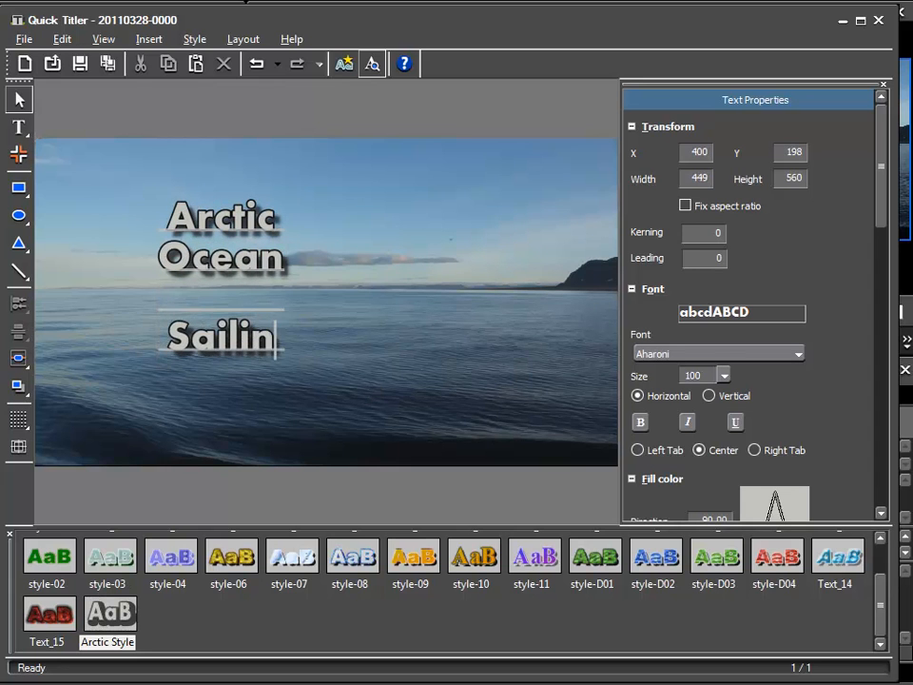
type("gtour")
key("Return")
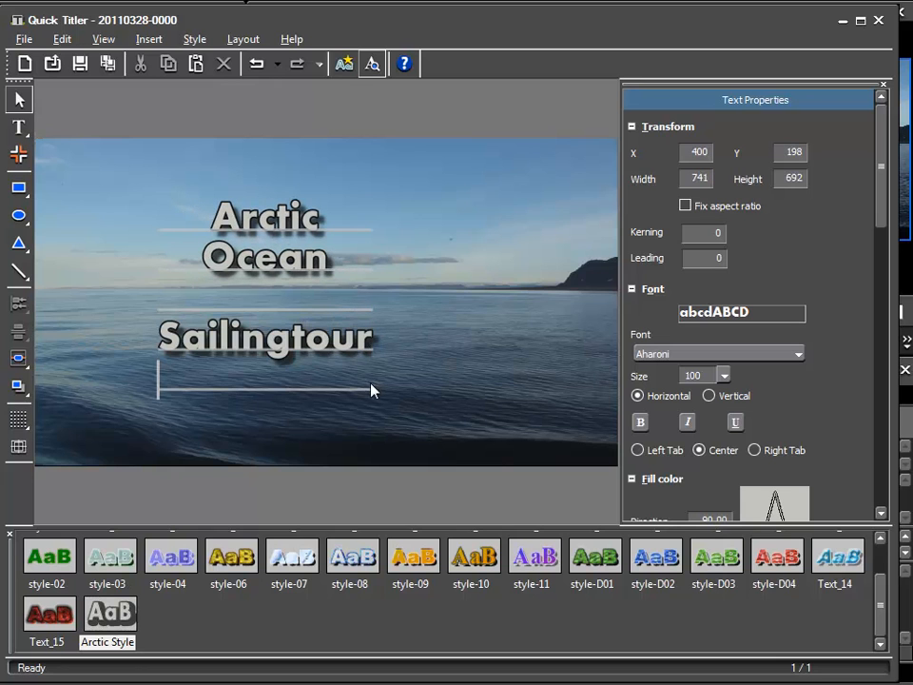
type("2011")
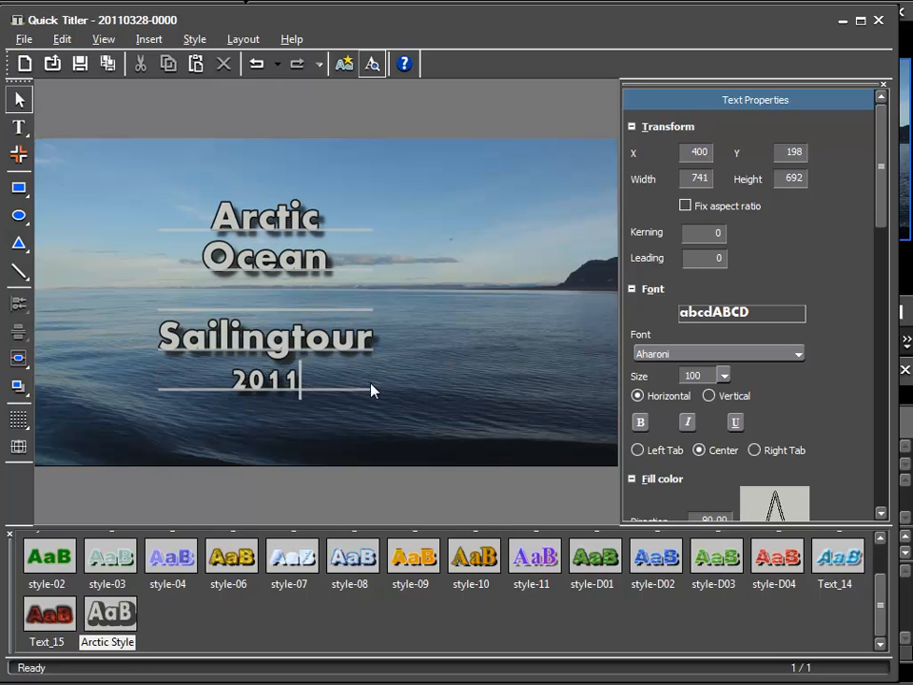
Leave a blank line, add the lines "more text...." and "more text...", and finish editing the text
key("Return")
type("m")
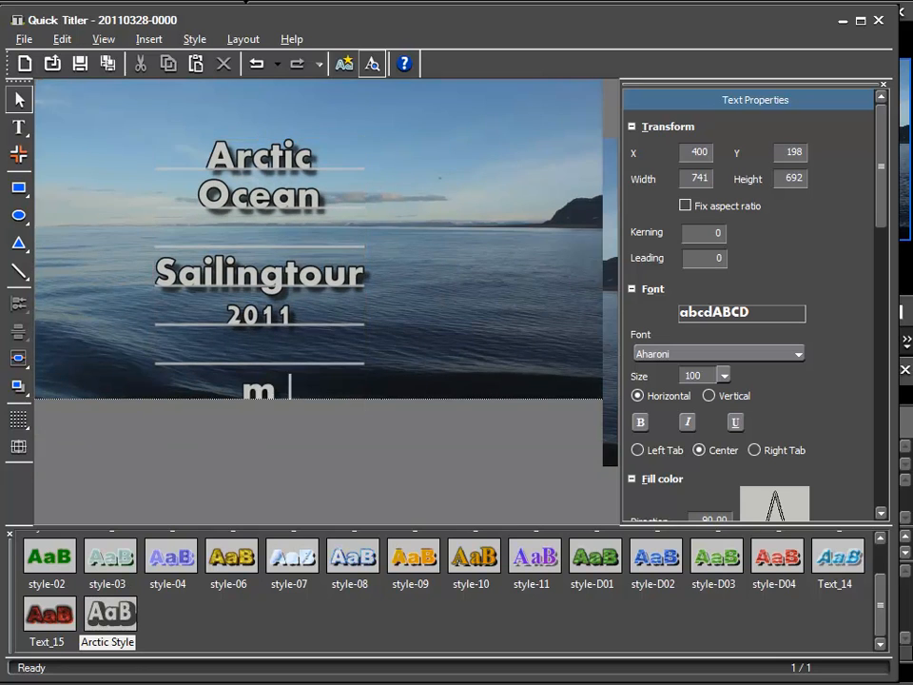
type("ore t")
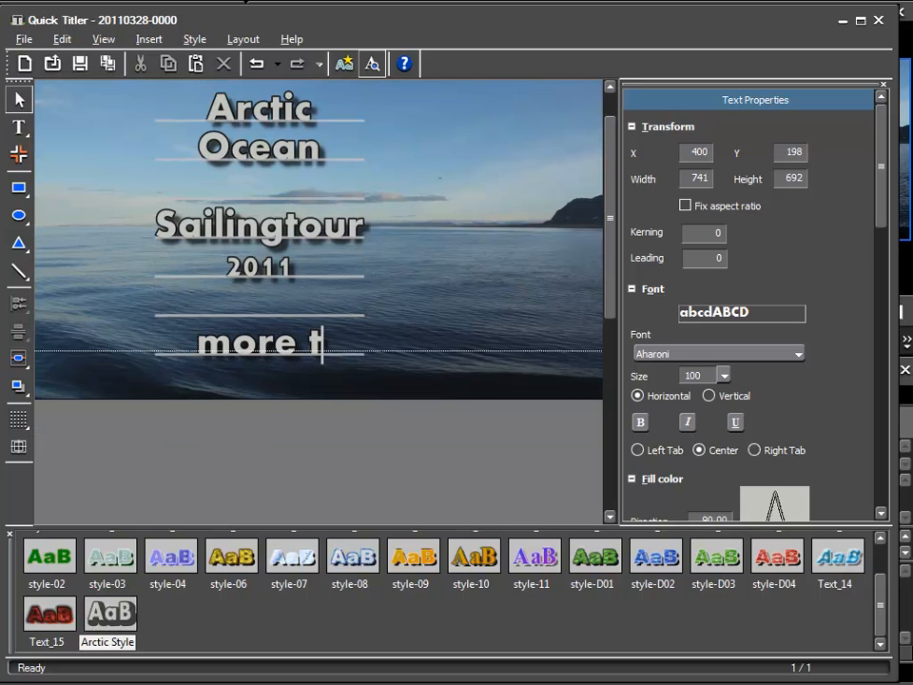
type("ext...")
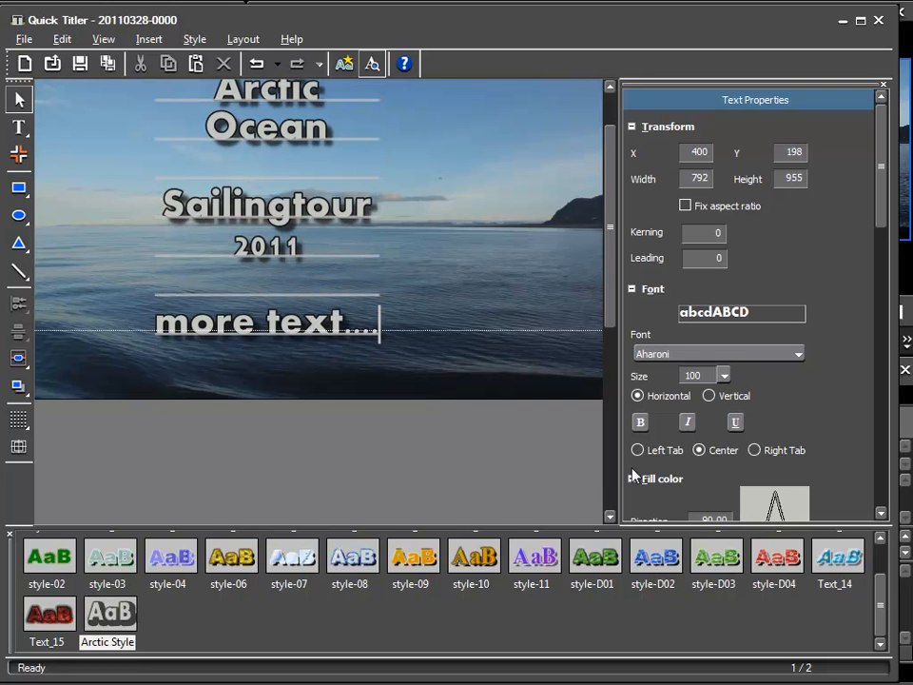
type(".")
key("Return")
type("more te")
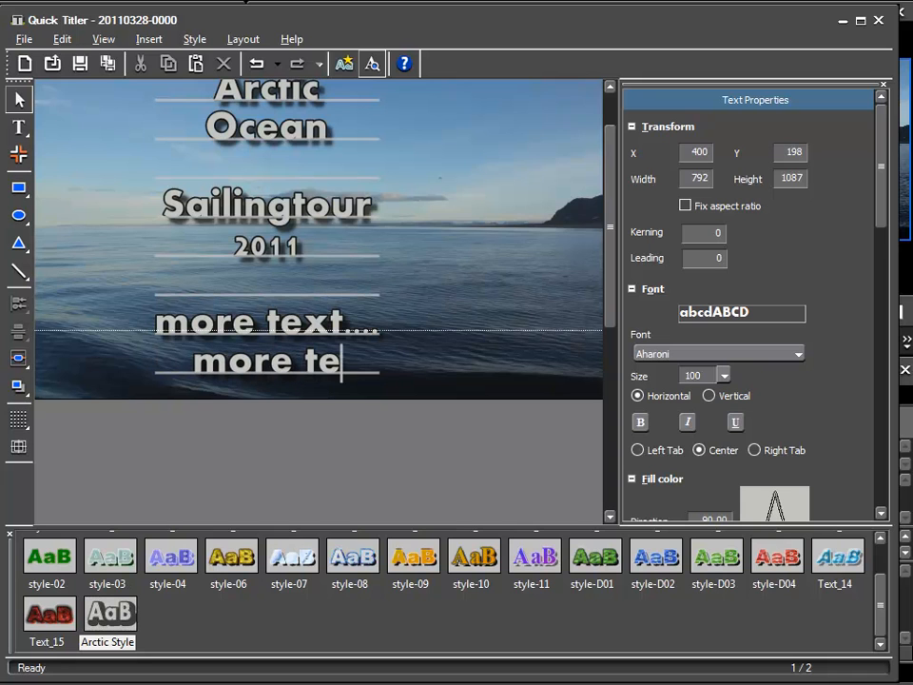
type("xt...")
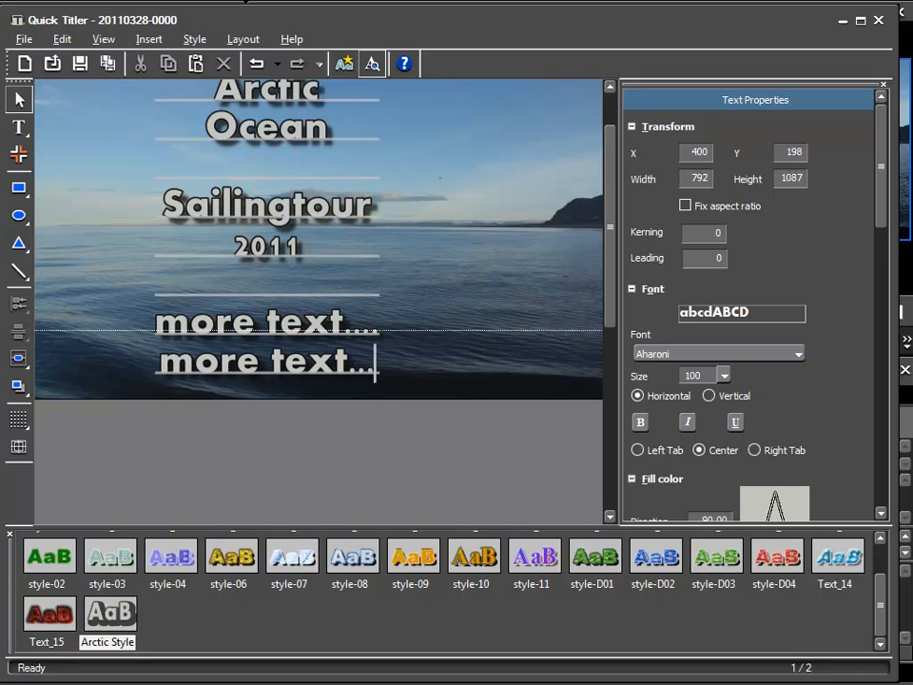
key("Return")
key("Escape")
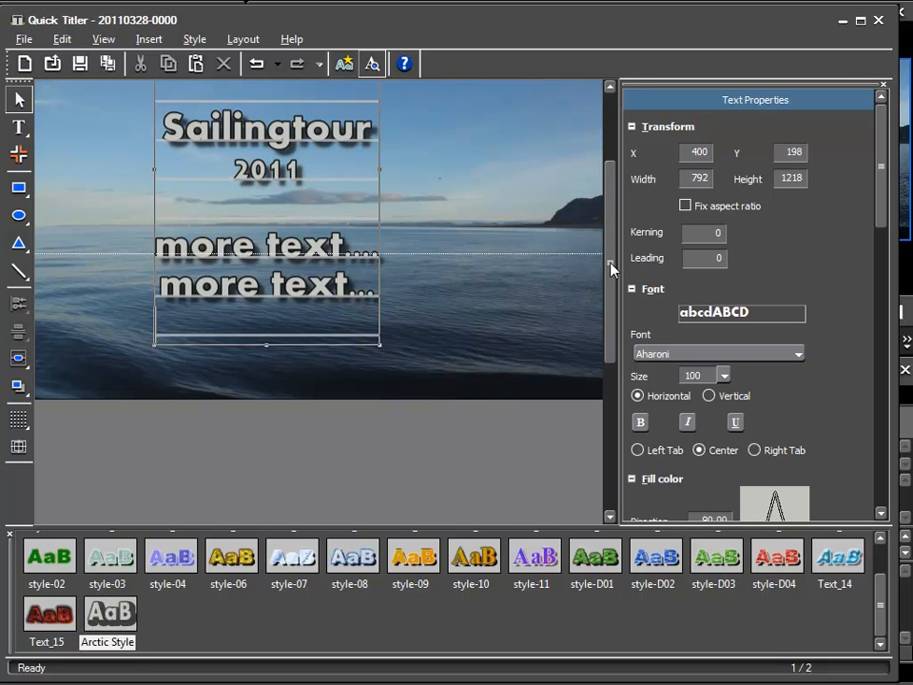
Check the rolling title across its pages, then save it and return to the timeline
left_click_drag(612, 260, 615, 295)
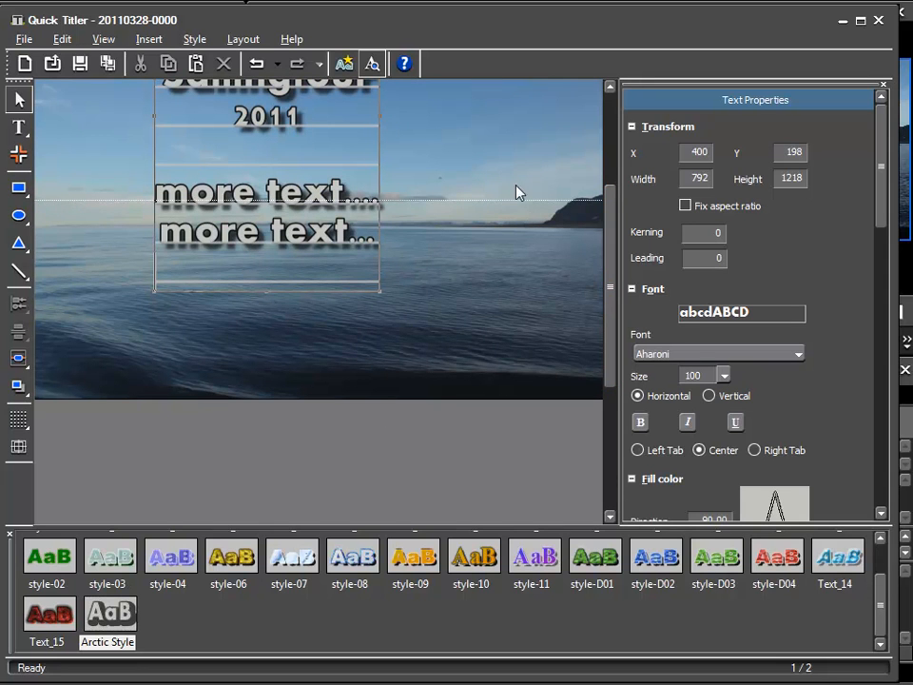
left_click_drag(610, 278, 541, 113)
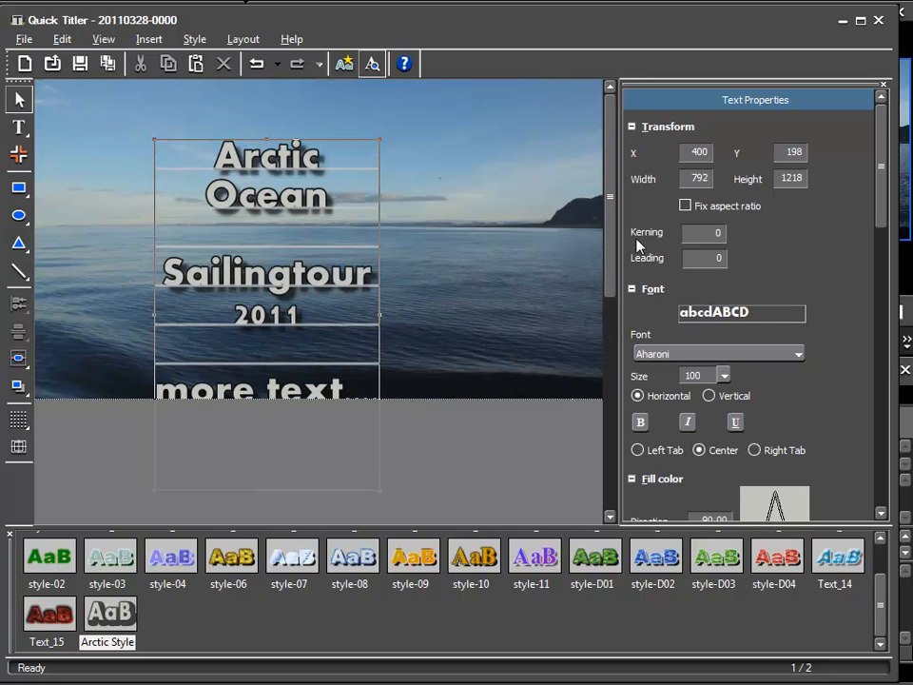
left_click_drag(607, 223, 616, 284)
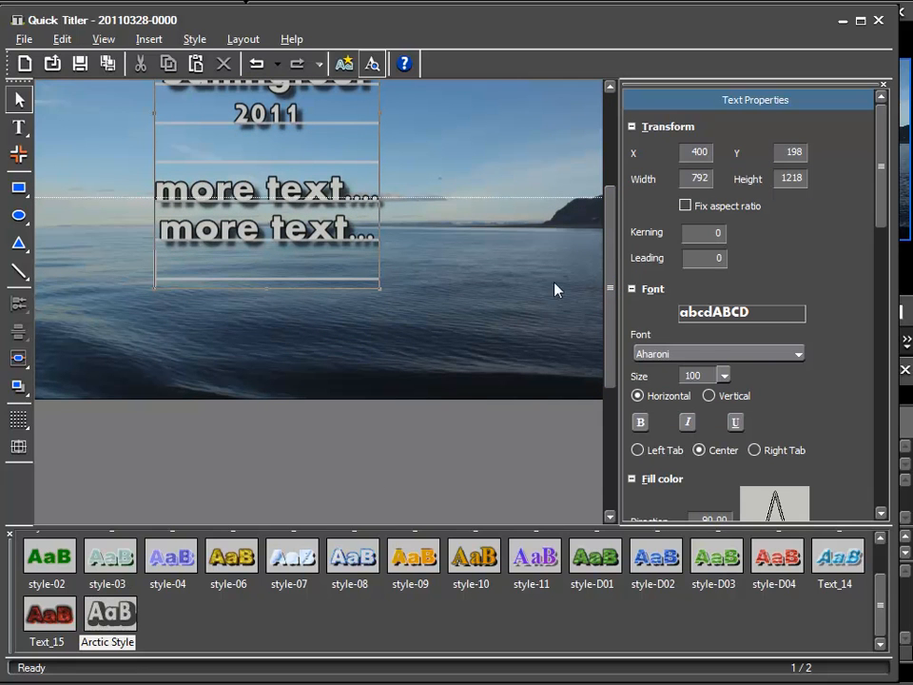
left_click(80, 65)
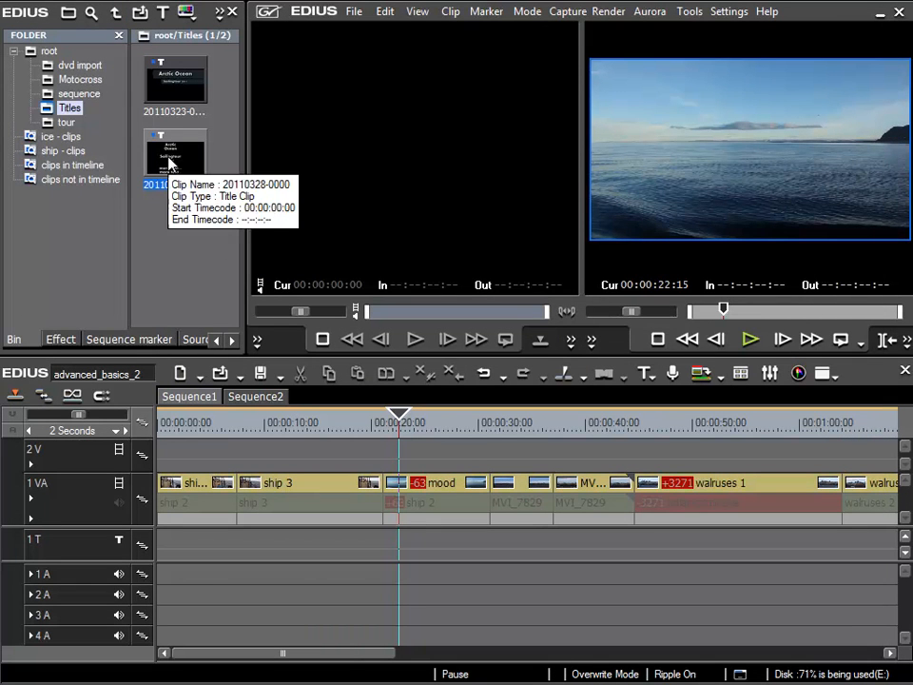
Place the new rolling title on the 1T track, starting at about 00:00:23:09 beneath the mood clip
left_click_drag(170, 164, 276, 560)
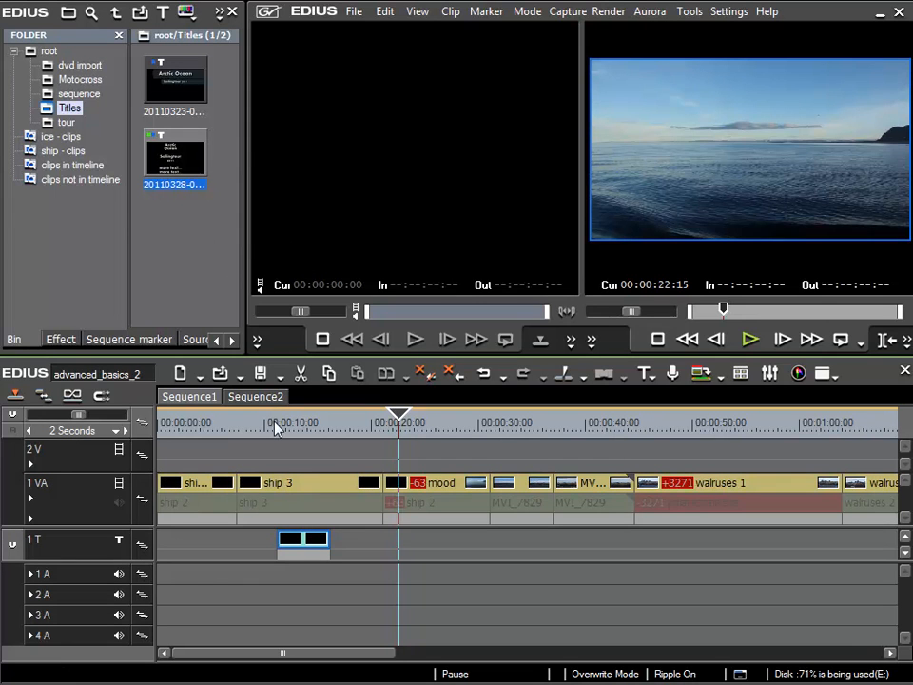
left_click(276, 426)
left_click_drag(292, 539, 433, 541)
Play the sequence from the start of the title clip to preview the roll
left_click(408, 422)
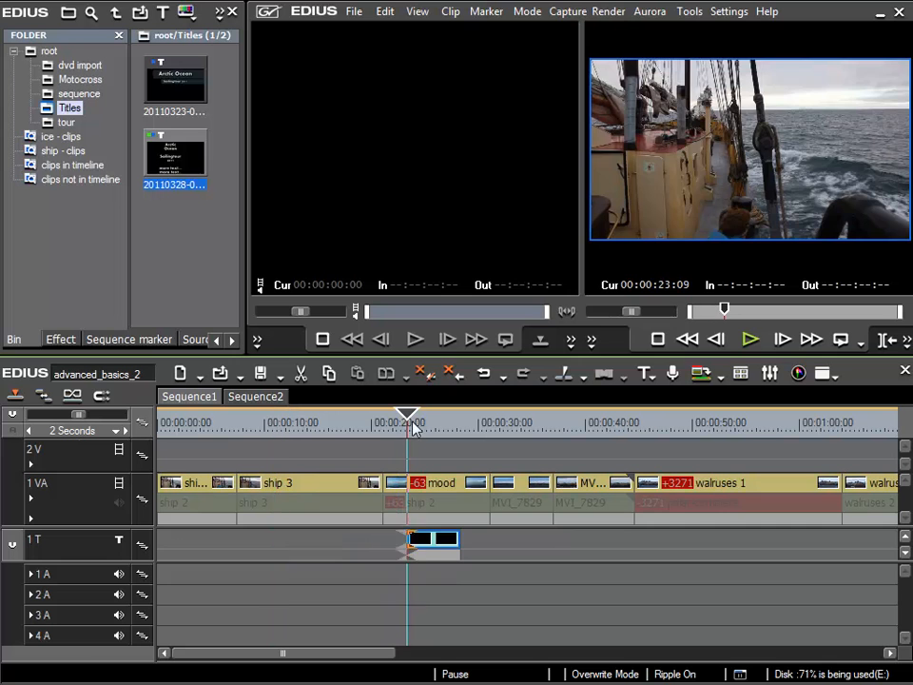
key("space")
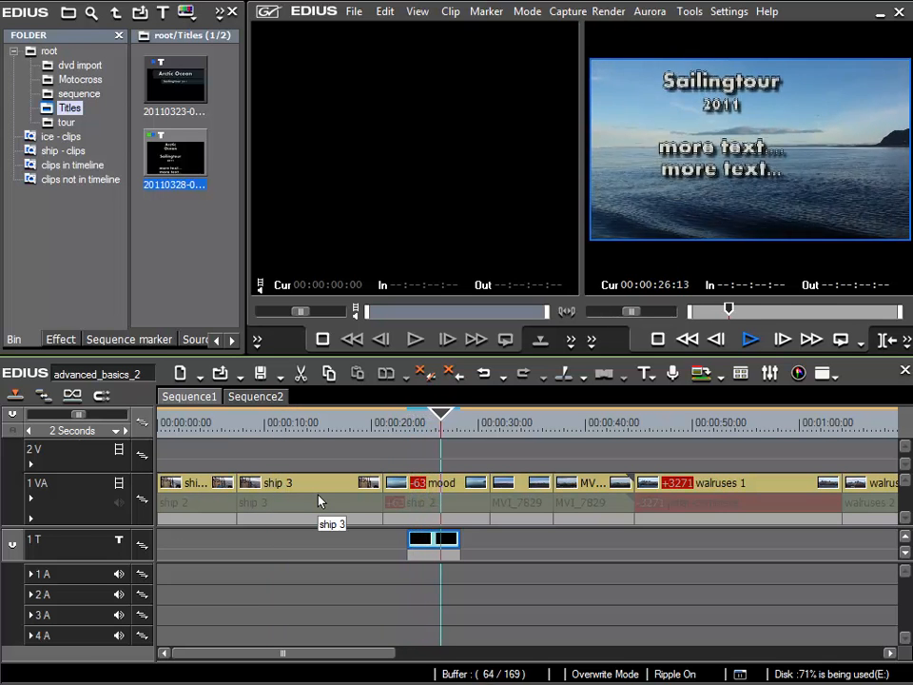
key("space")
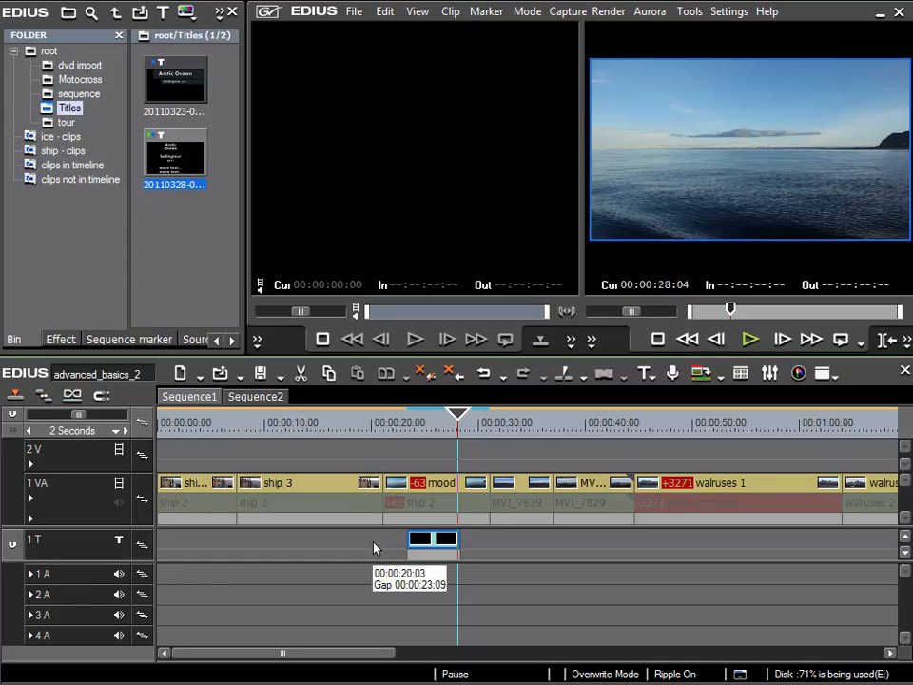
Extend the title clip on the 1T track to span from the start of the mood clip to 00:00:30:00
left_click(424, 544)
left_click_drag(425, 544, 475, 543)
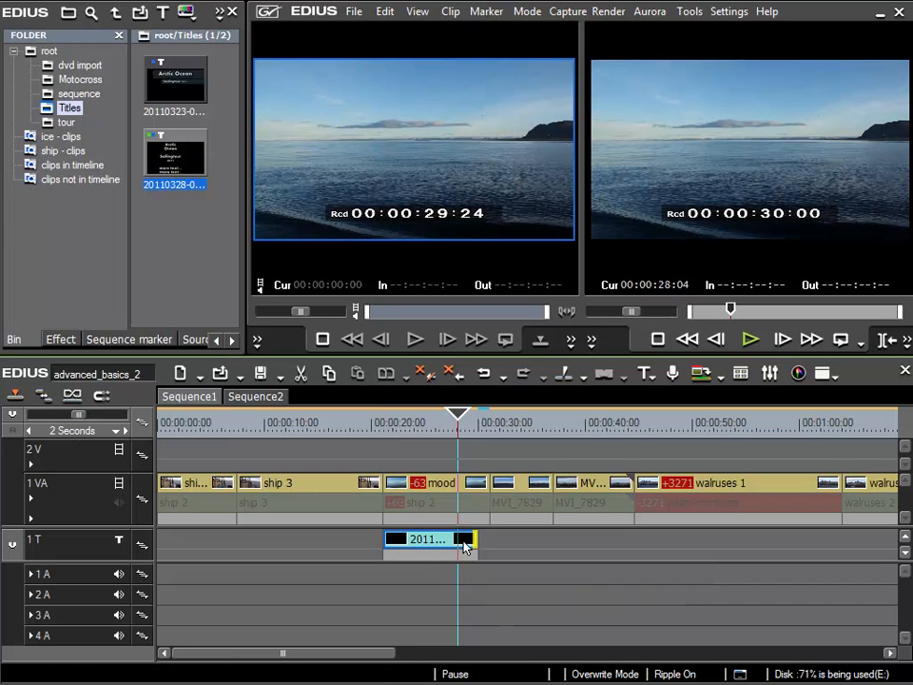
Play the lengthened title from its beginning to check the slower roll speed
left_click(386, 434)
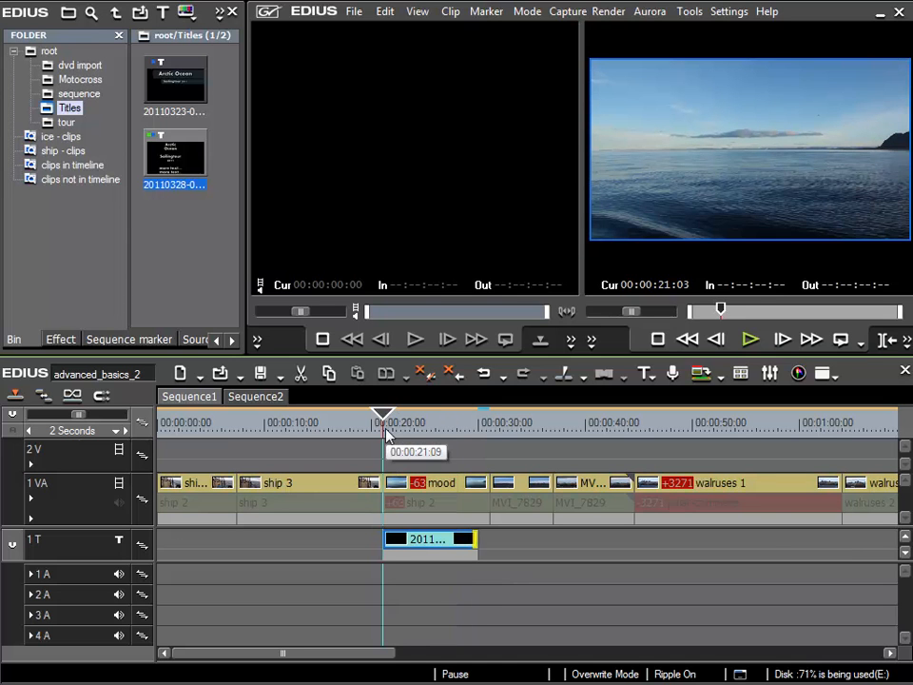
key("space")
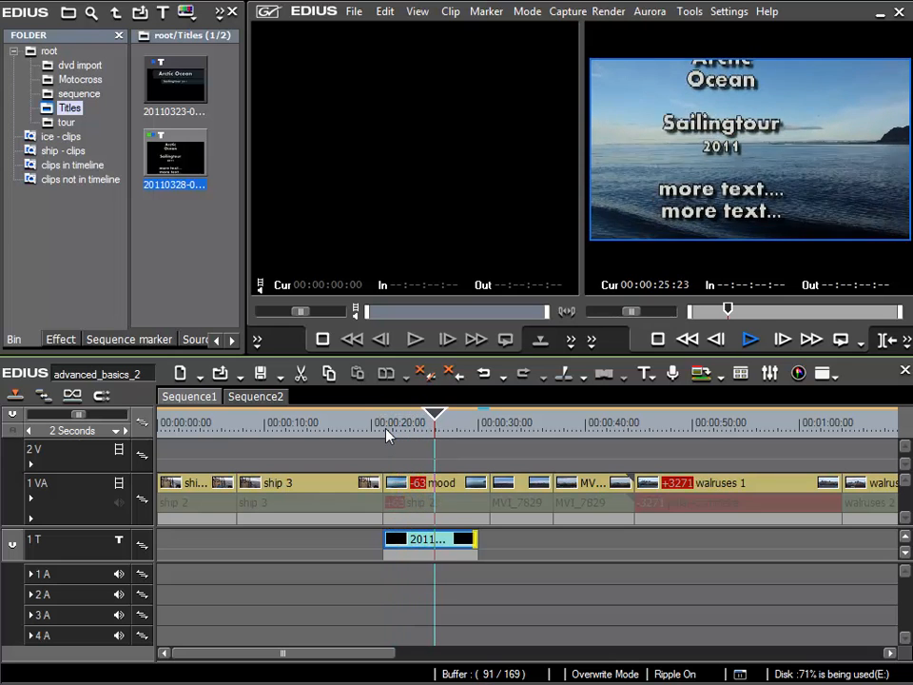
key("space")
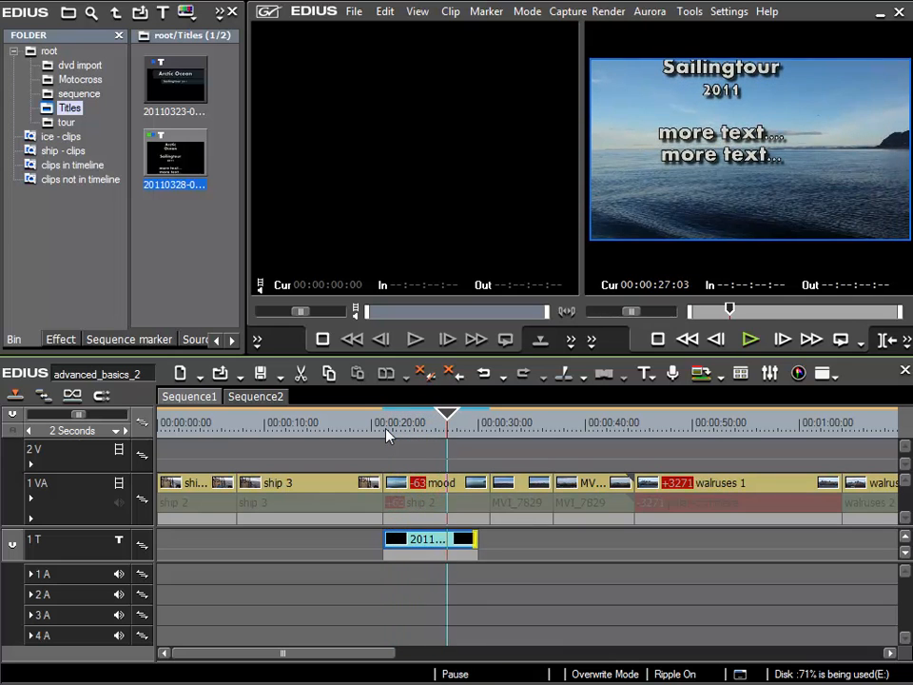